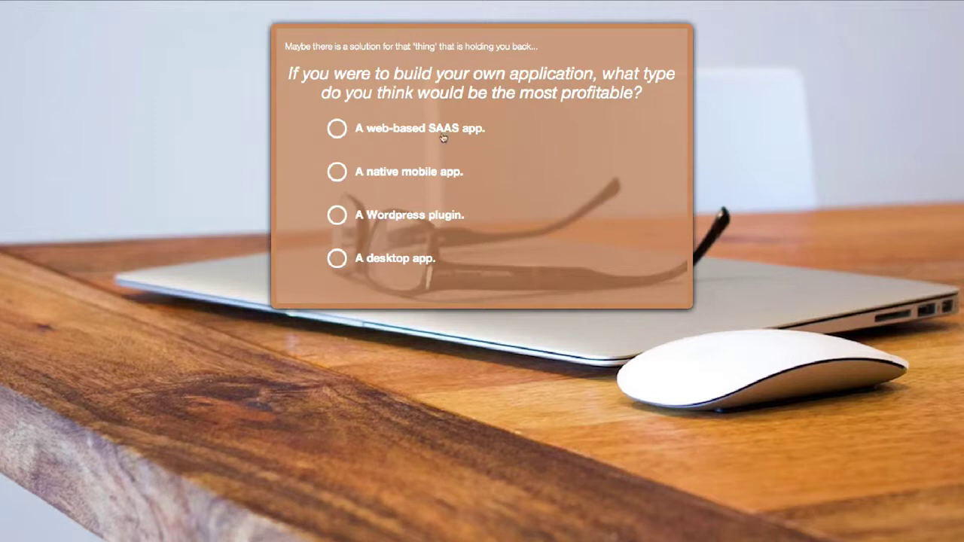
Step: Answer the quiz with 'A web-based SAAS app.' and the '$1,000 - $2,000' budget
click(423, 135)
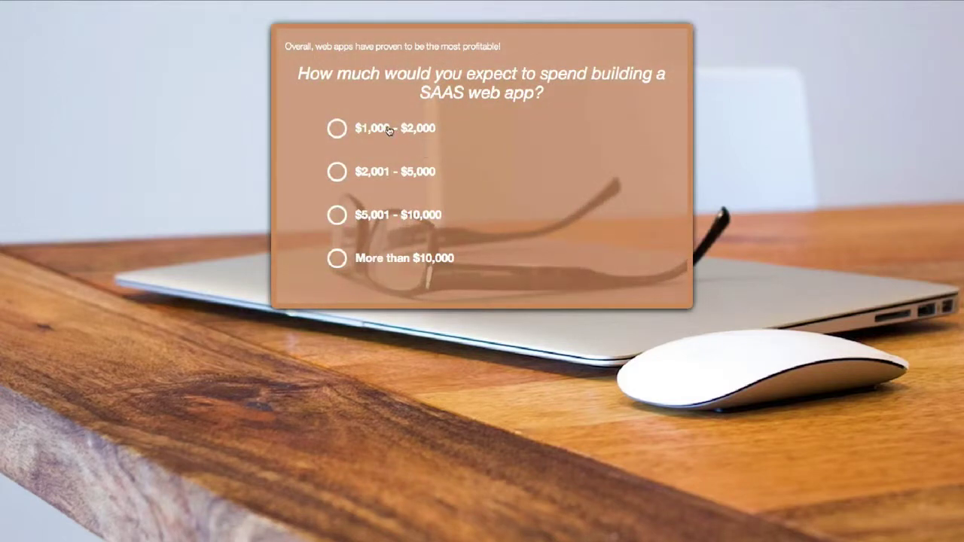
click(389, 130)
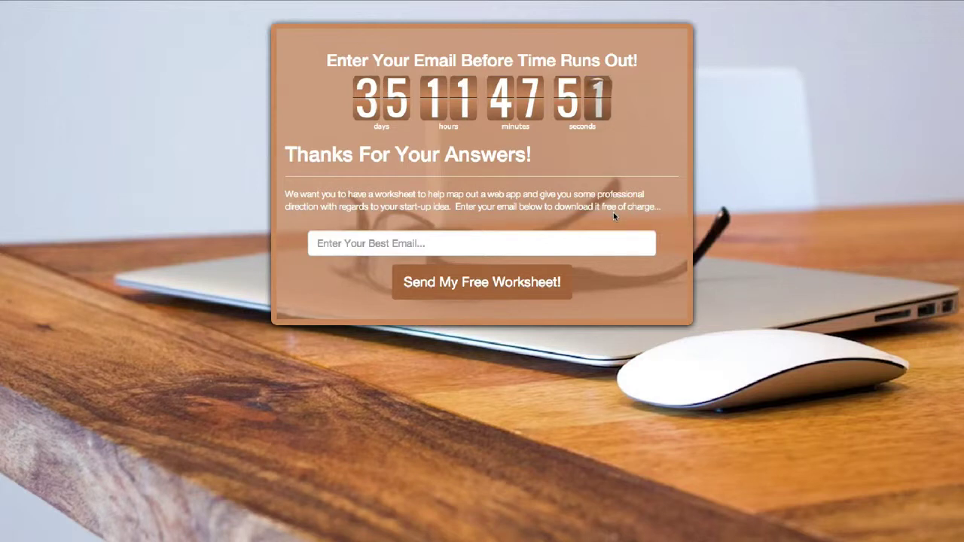
Step: Enter an email address on the thank-you page and send it for the free worksheet
click(436, 243)
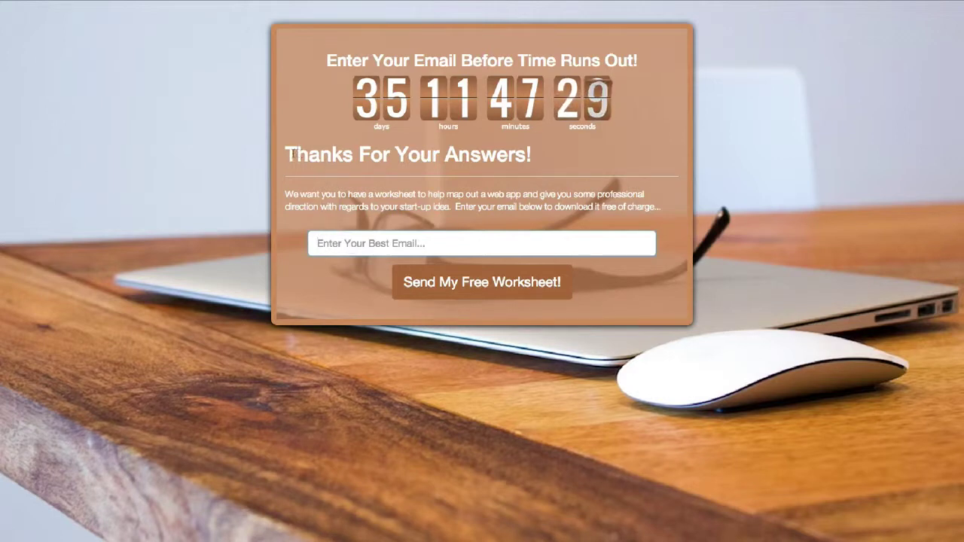
drag(290, 153, 508, 169)
drag(552, 193, 484, 193)
click(625, 187)
click(624, 243)
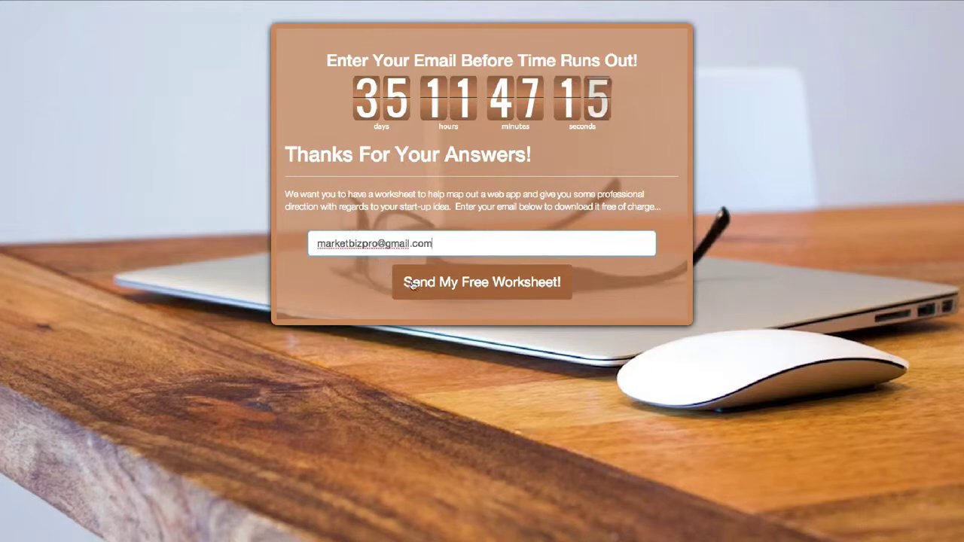
click(413, 282)
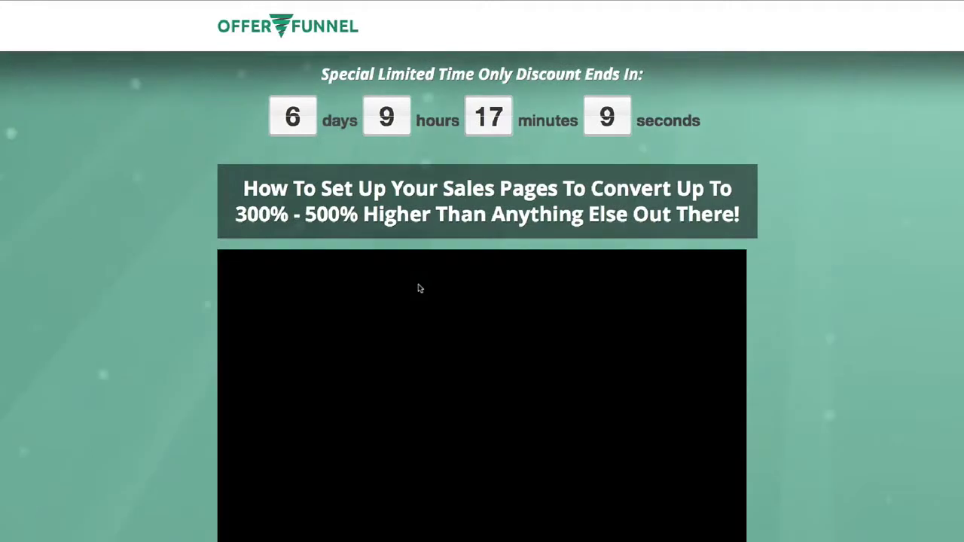
Step: Pause the embedded sales video beneath the headline on the discount sales page
scroll(420, 287, down, 1)
scroll(421, 291, up, 1)
click(421, 290)
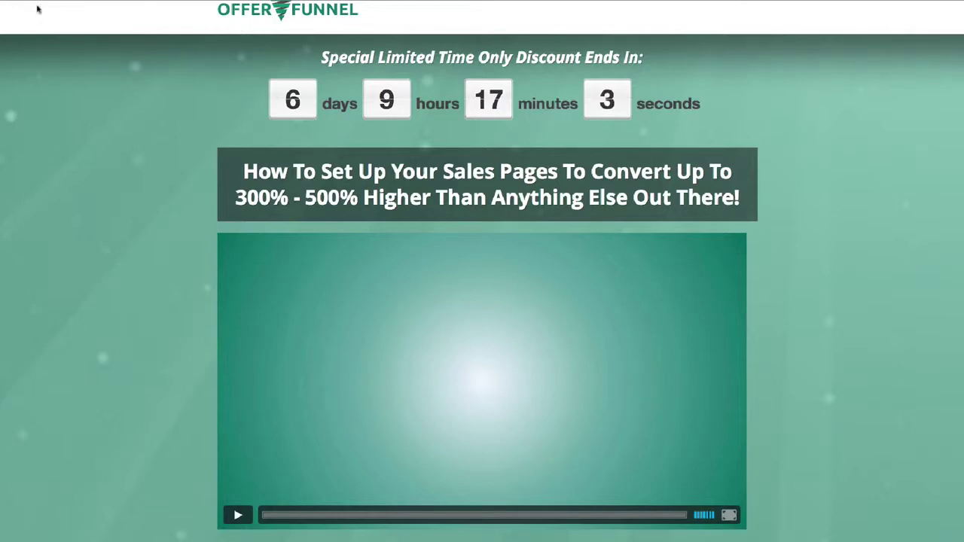
scroll(38, 34, up, 1)
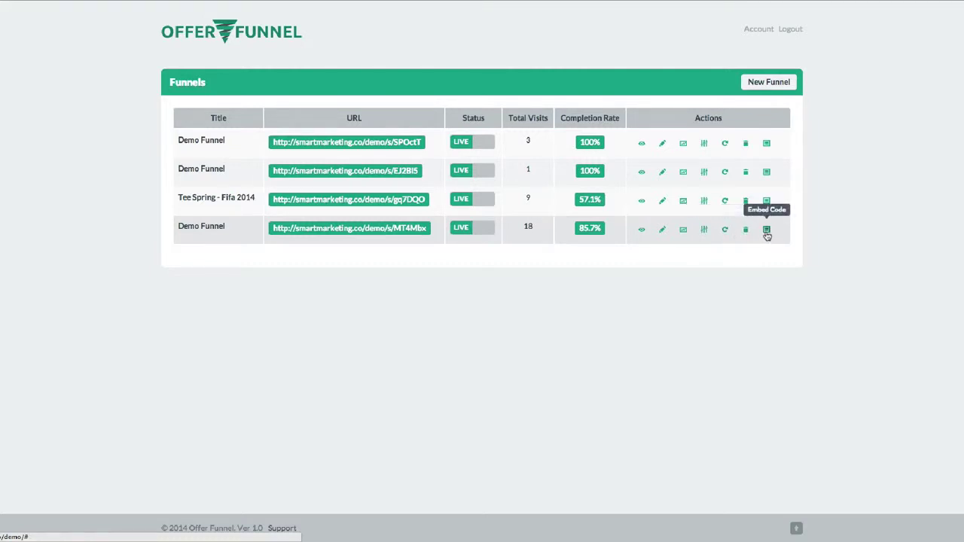
Step: Select the iframe embed code of the last Demo Funnel, then close the embed window
click(766, 234)
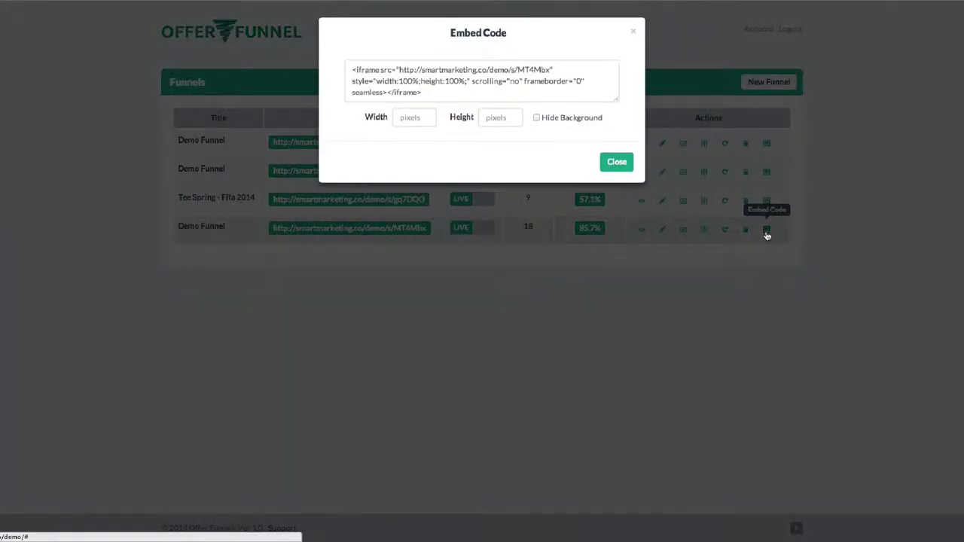
drag(435, 93, 344, 64)
click(616, 164)
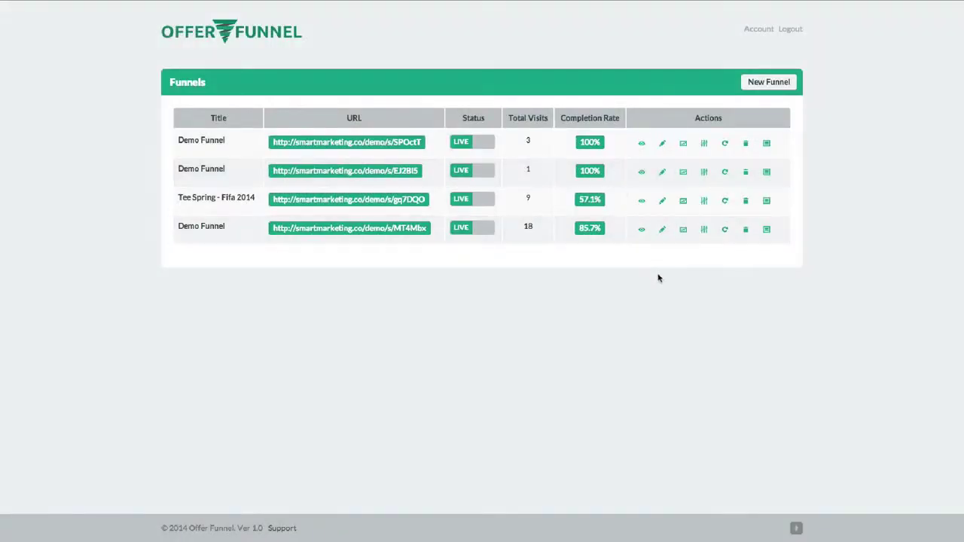
Step: Open the last Demo Funnel in the editor and go to its Redirect URL field
click(662, 231)
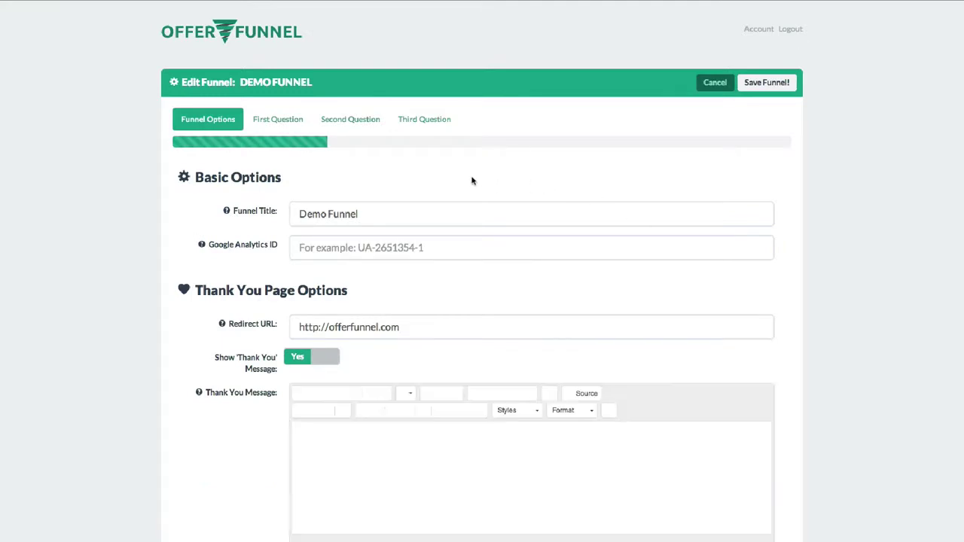
scroll(217, 201, down, 2)
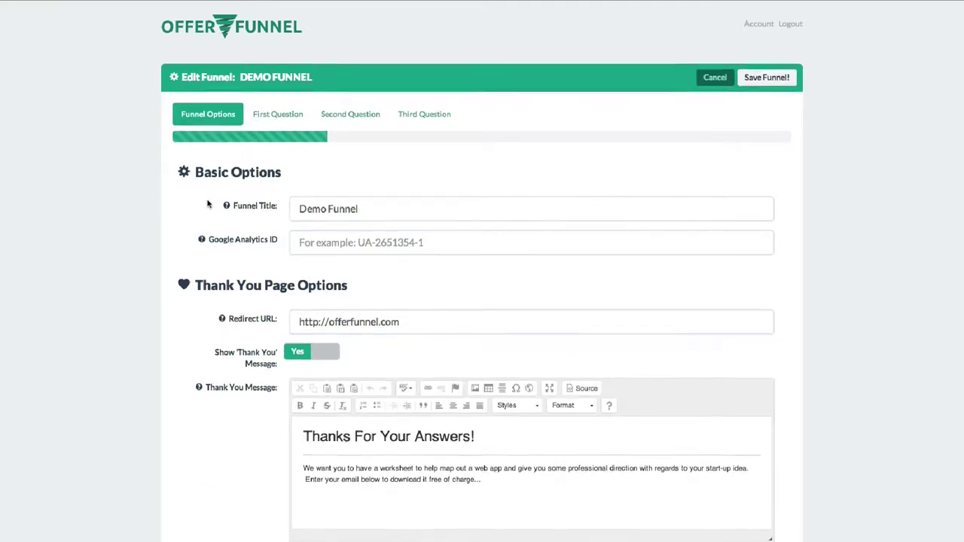
scroll(194, 200, down, 5)
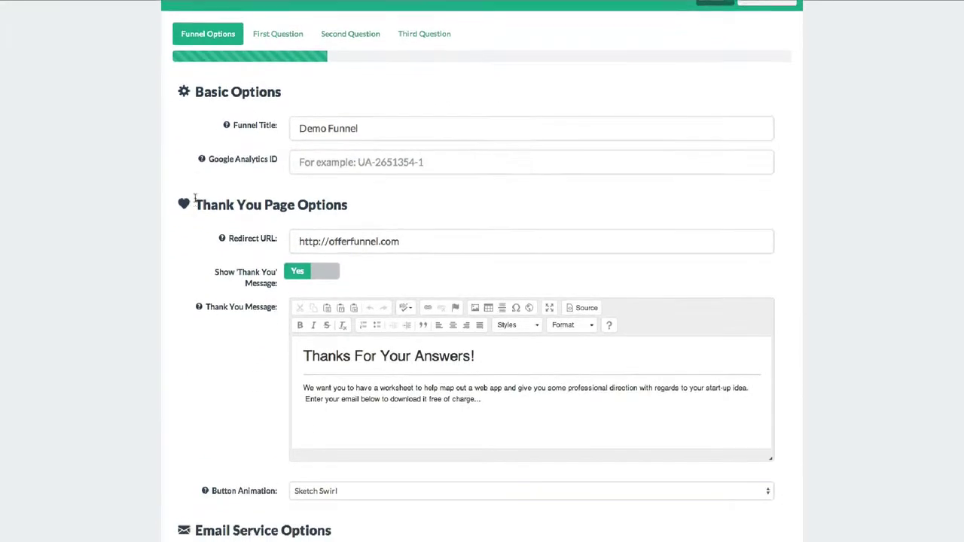
click(359, 165)
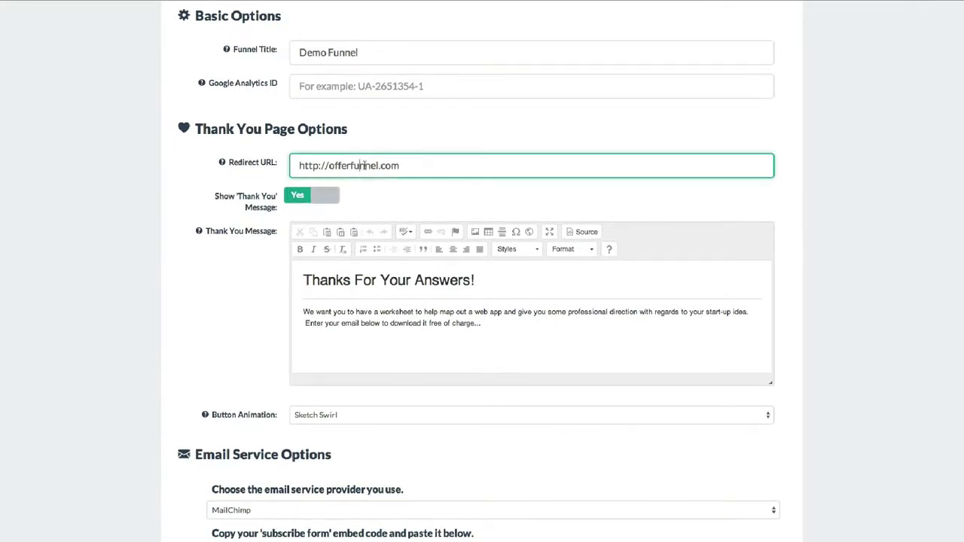
Step: Review the rest of the Funnel Options and bring up the First Question settings
scroll(391, 204, down, 3)
scroll(389, 203, down, 4)
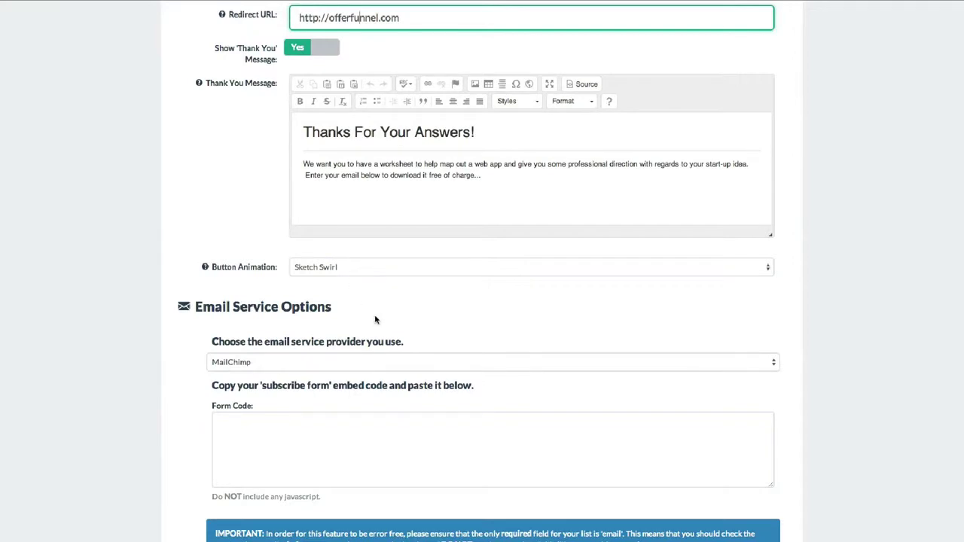
scroll(379, 318, down, 3)
scroll(211, 238, down, 6)
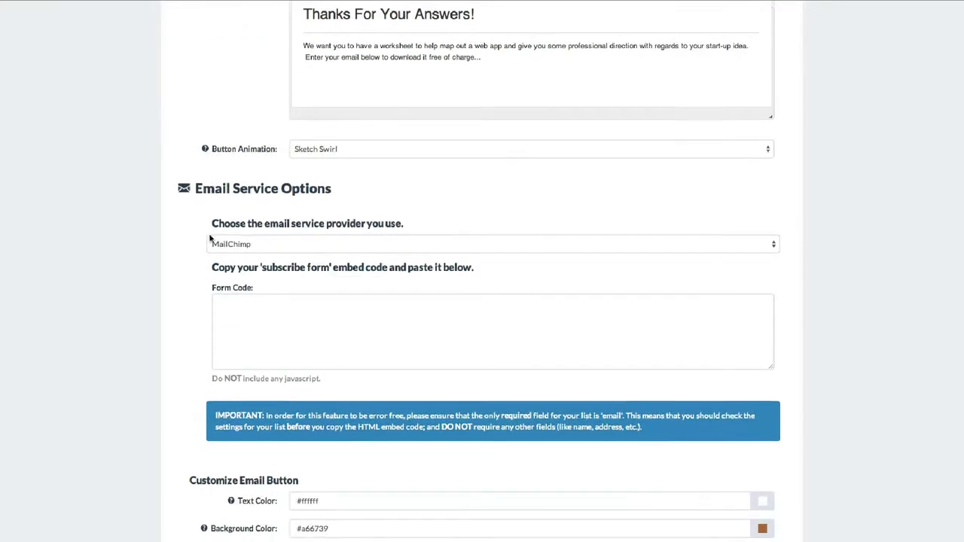
scroll(194, 237, down, 1)
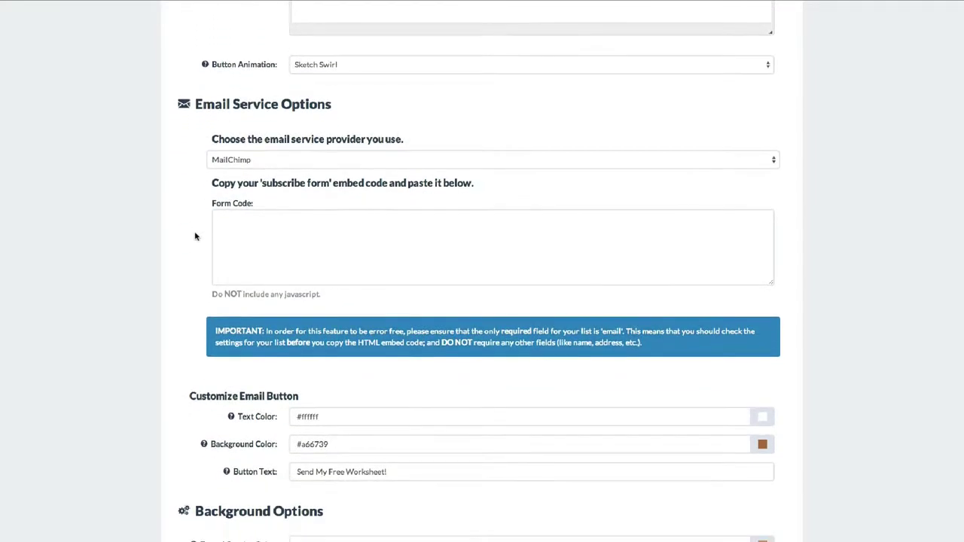
scroll(194, 237, down, 2)
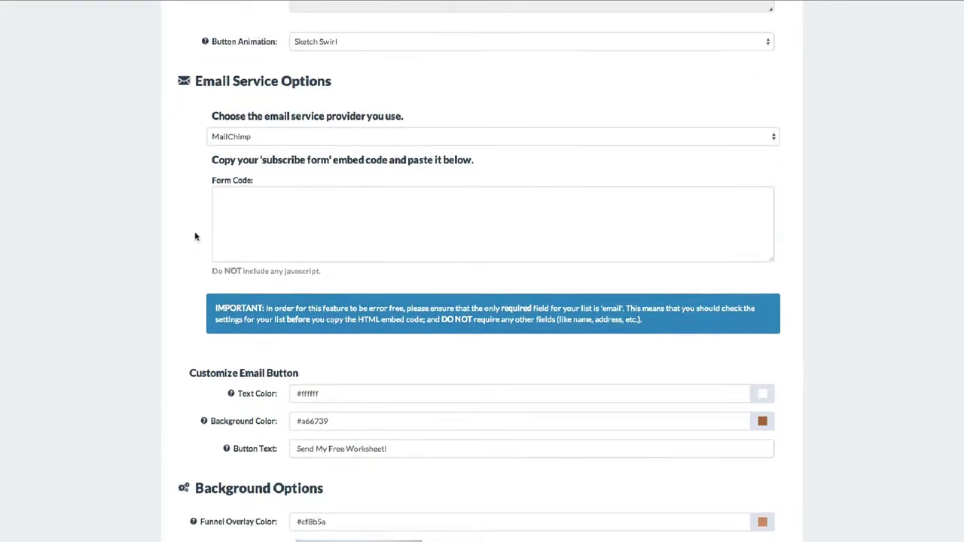
scroll(176, 243, down, 6)
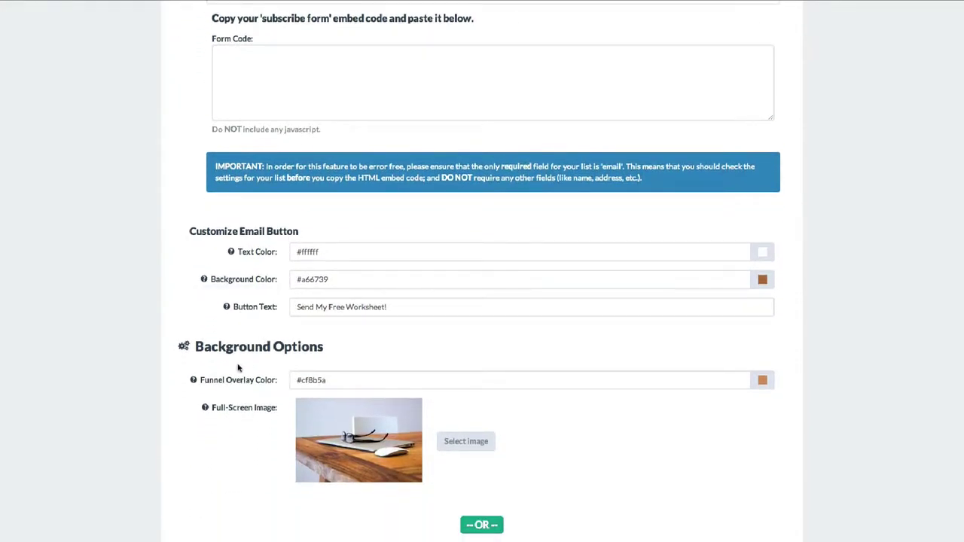
scroll(261, 407, down, 4)
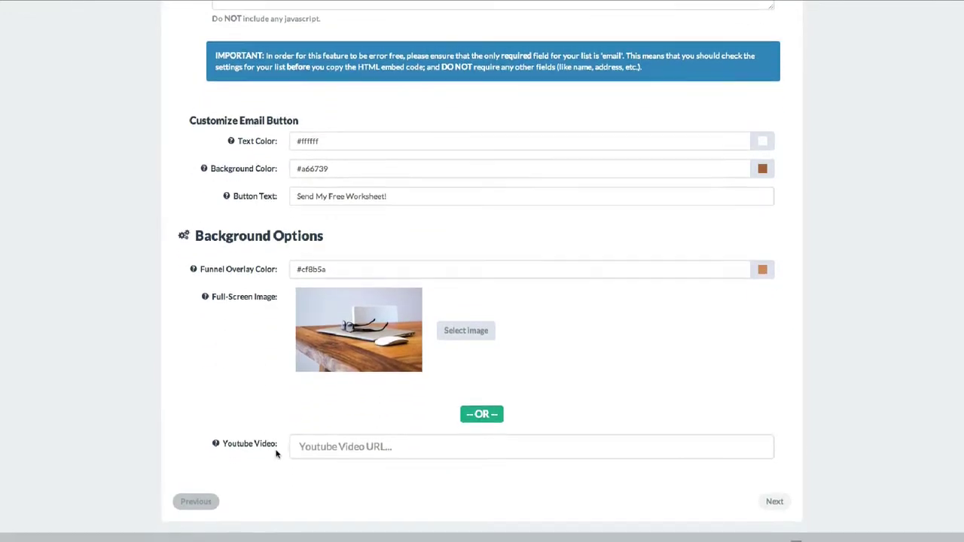
scroll(248, 261, up, 1)
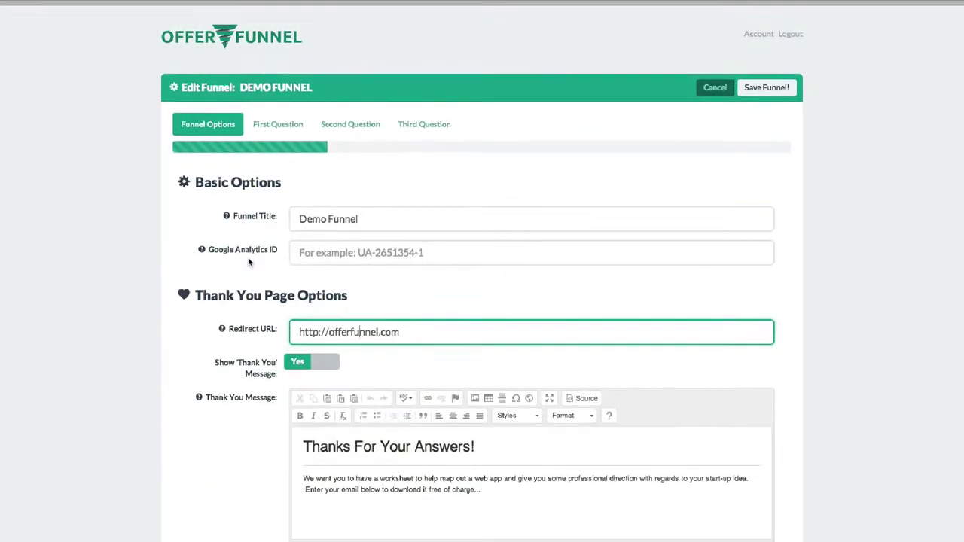
click(279, 122)
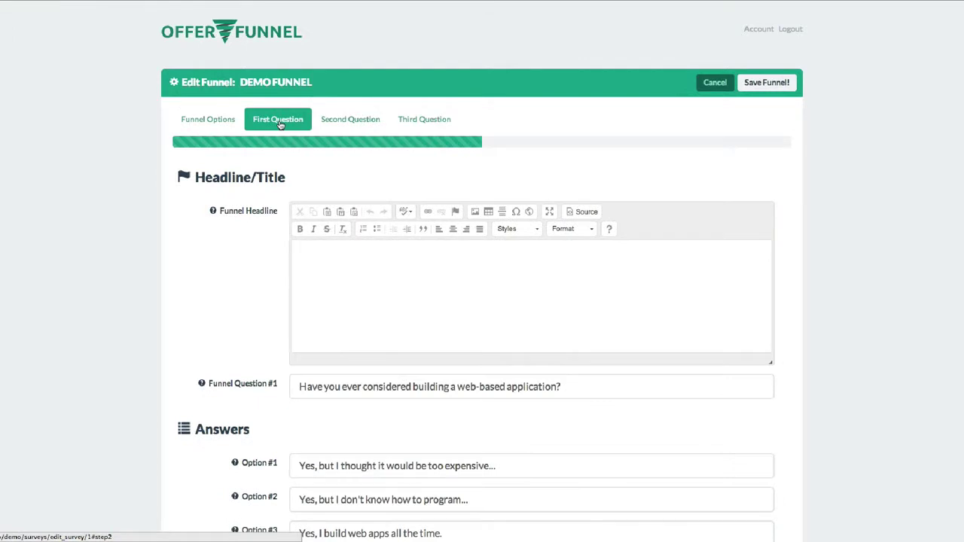
Step: View the headline's HTML source, check the second and third questions, and save the Demo Funnel
scroll(219, 203, down, 1)
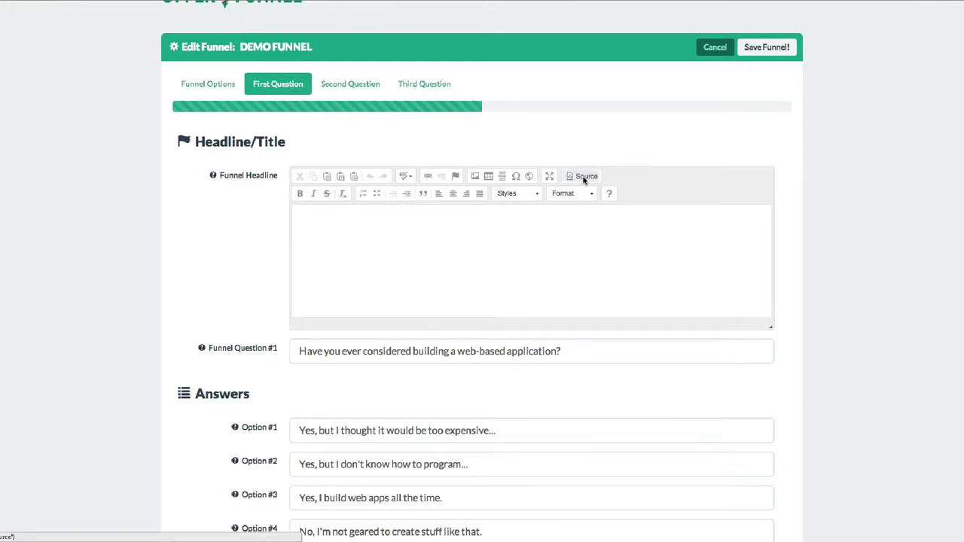
click(583, 178)
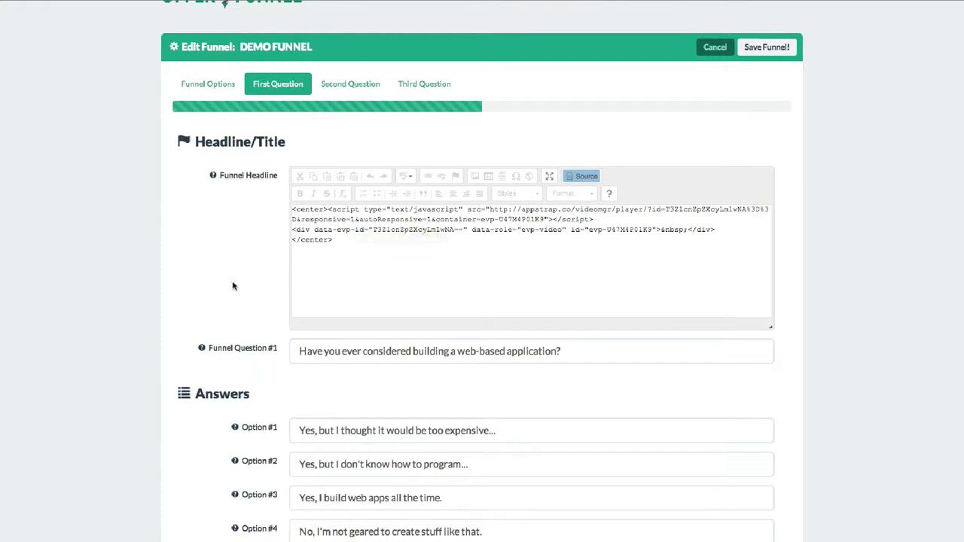
click(343, 86)
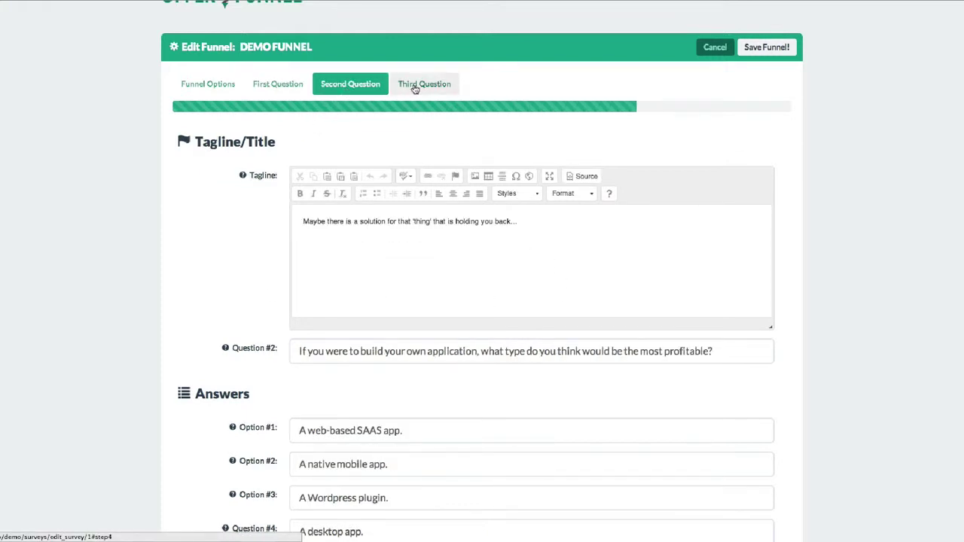
click(415, 87)
click(757, 49)
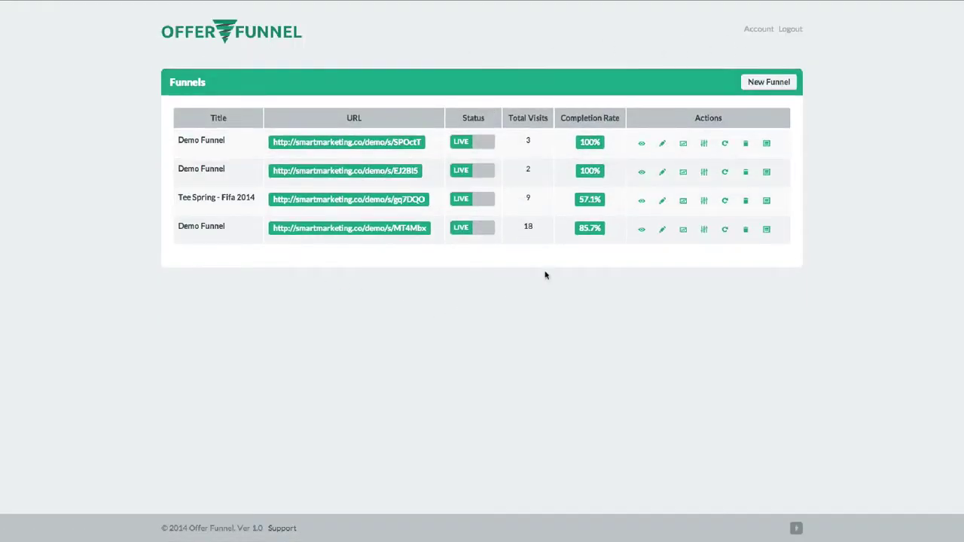
click(641, 231)
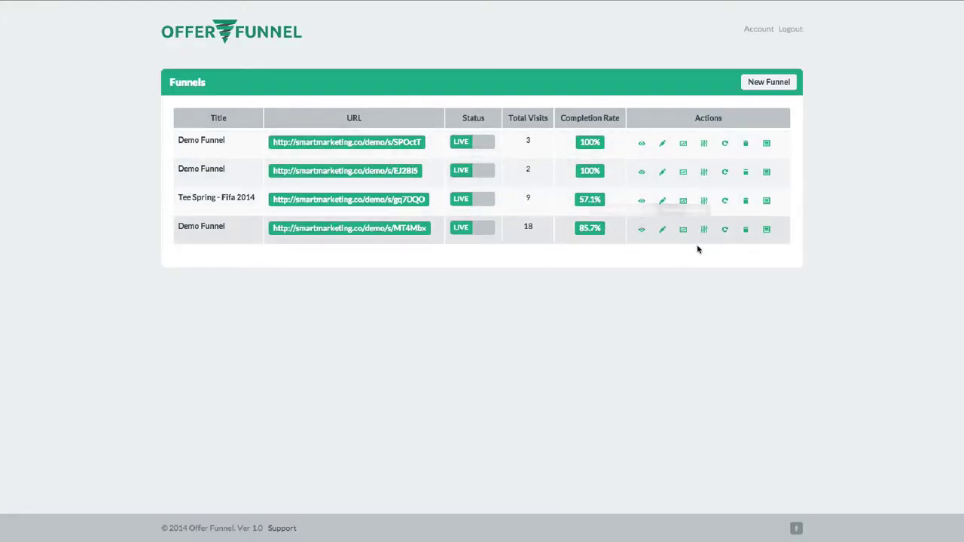
click(704, 230)
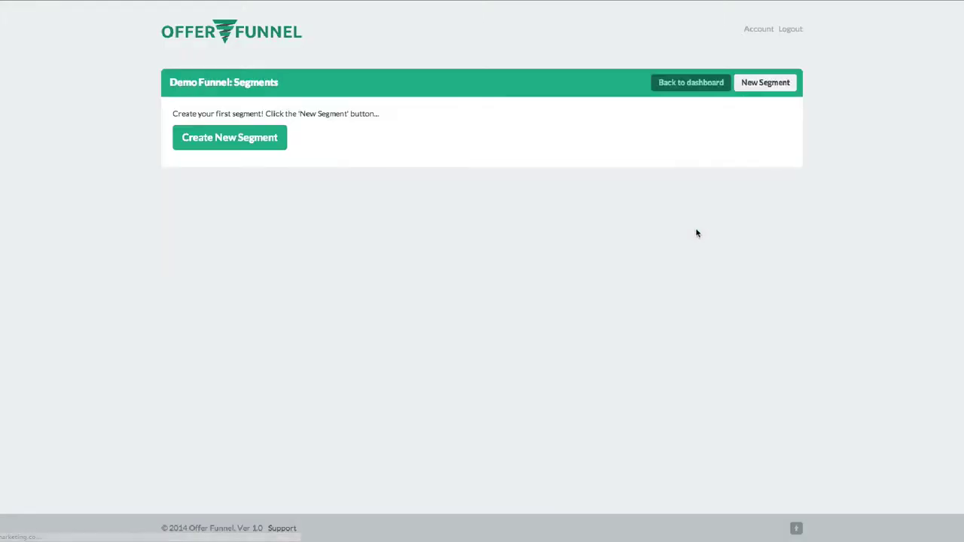
click(264, 151)
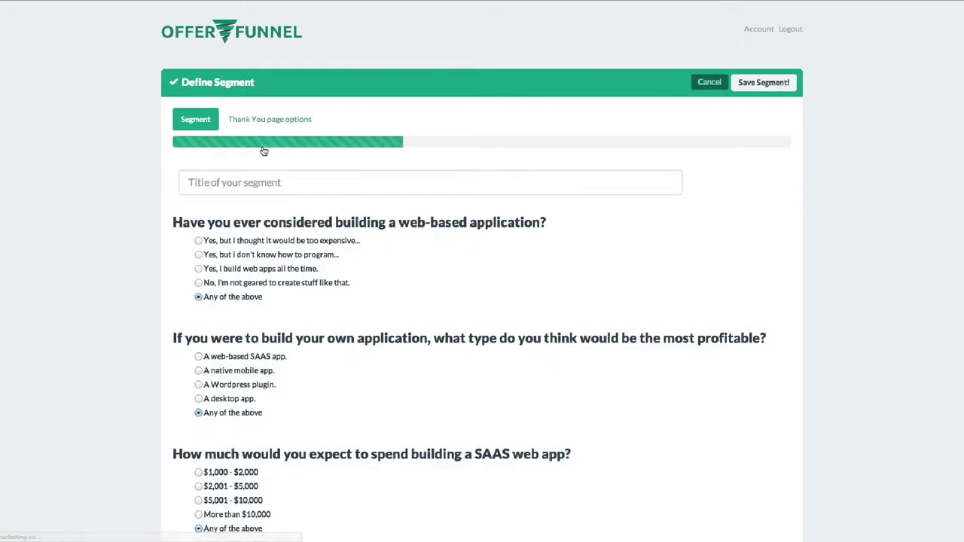
scroll(381, 301, down, 1)
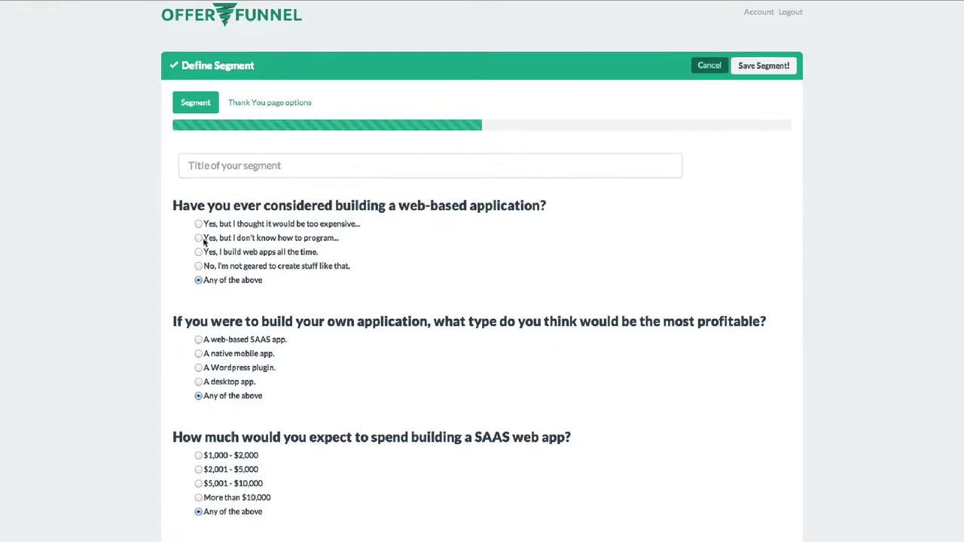
click(198, 252)
scroll(202, 279, down, 2)
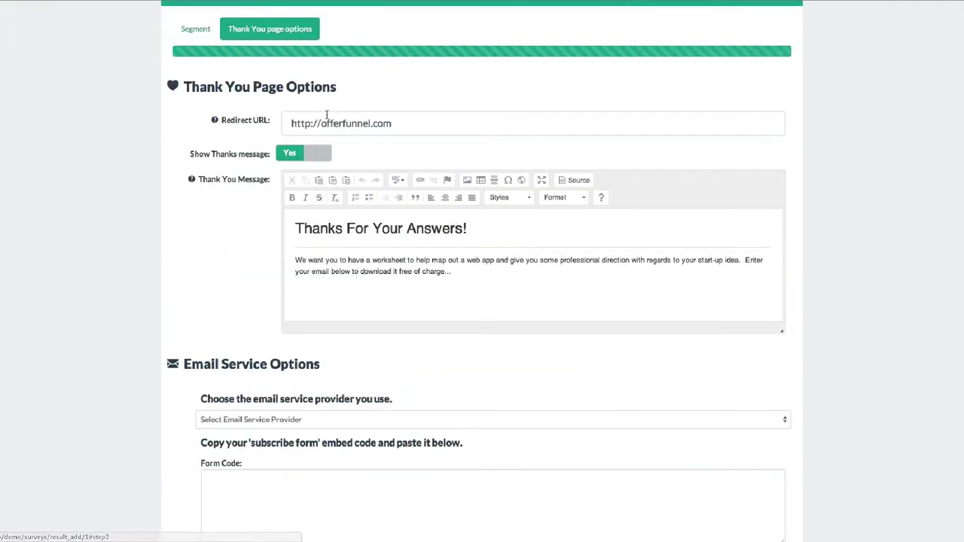
scroll(246, 243, down, 5)
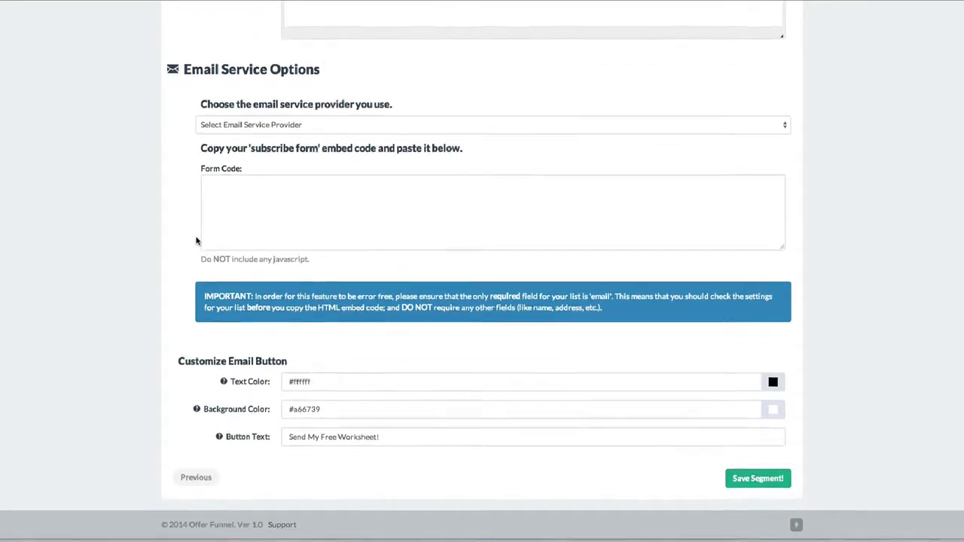
scroll(196, 241, up, 4)
scroll(195, 241, up, 2)
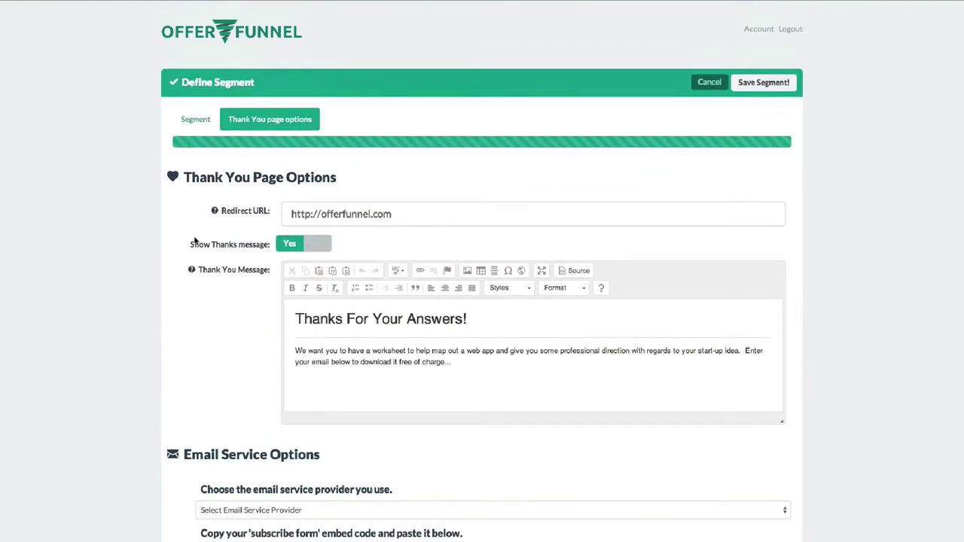
click(709, 82)
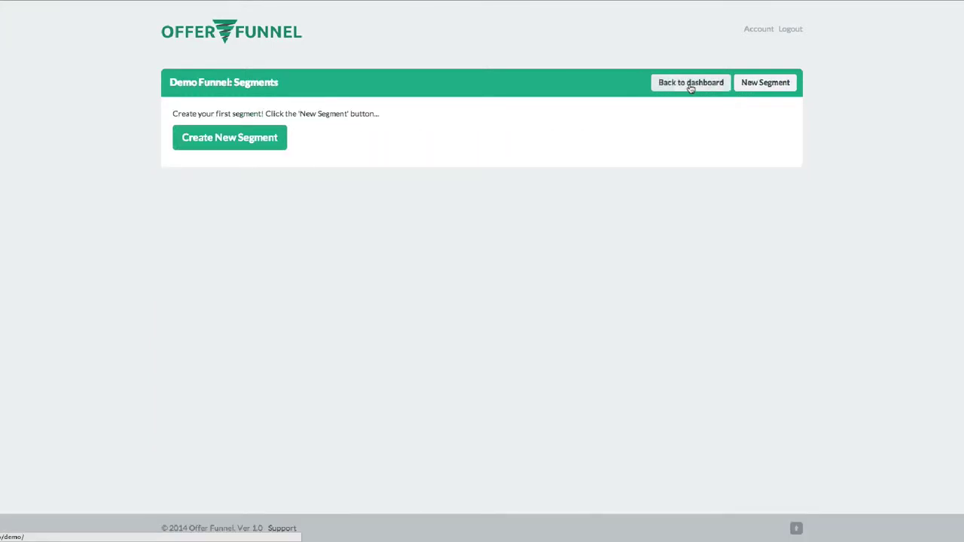
click(691, 83)
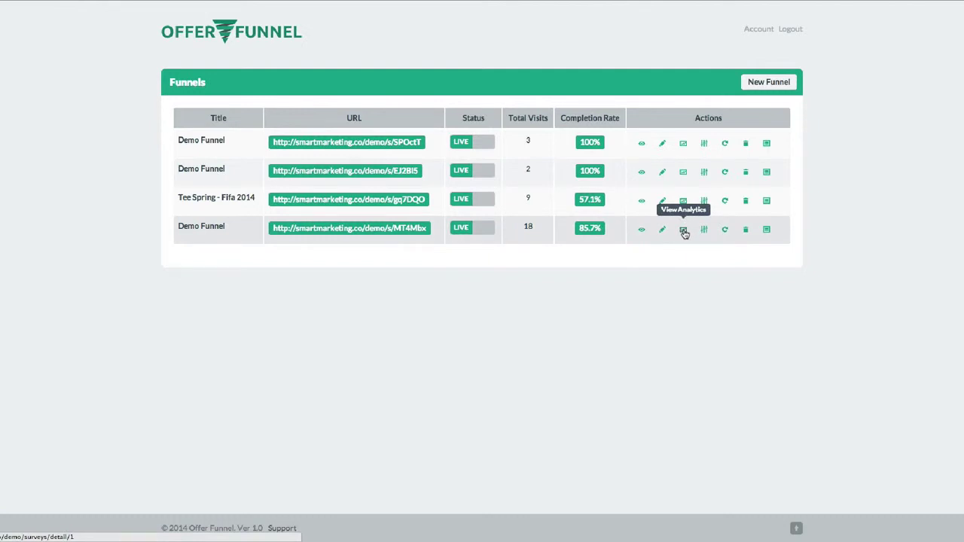
click(683, 230)
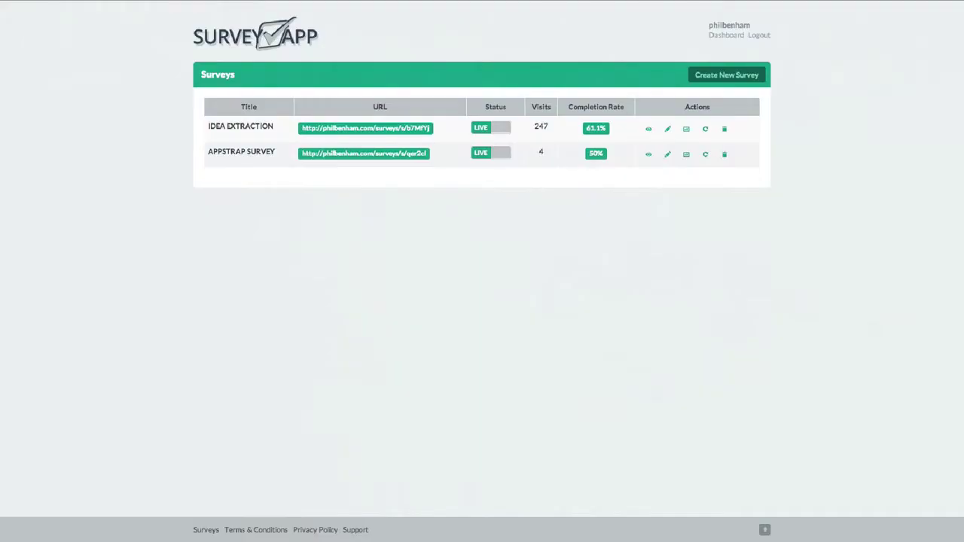
Step: Open IDEA EXTRACTION analytics and read its 247 visits, 61.1% completion and daily traffic values
click(686, 131)
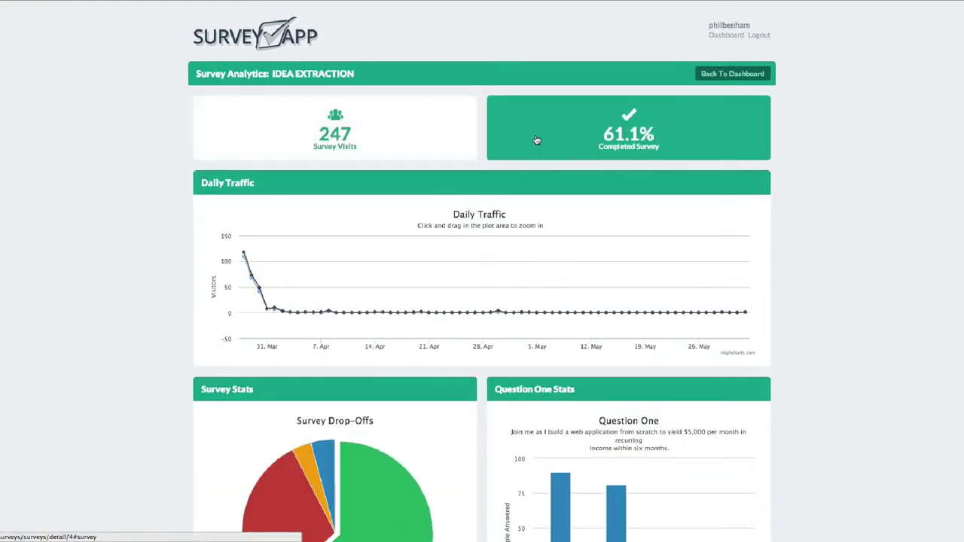
scroll(536, 140, down, 1)
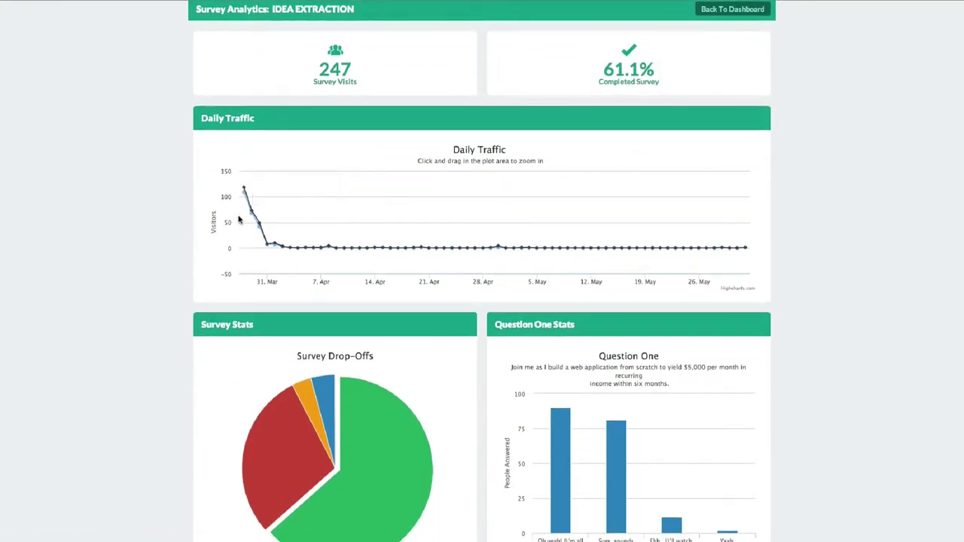
scroll(239, 215, down, 2)
scroll(244, 220, down, 1)
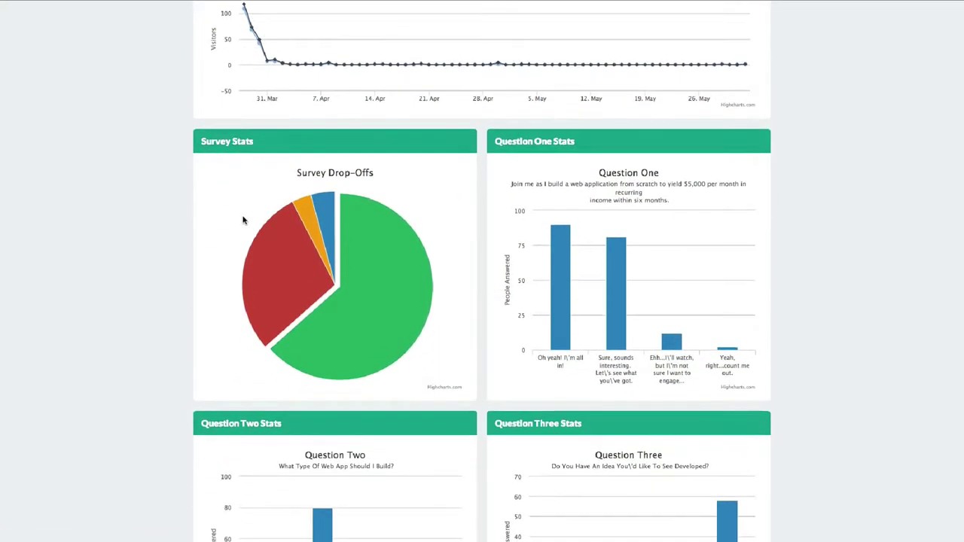
mouse_move(264, 271)
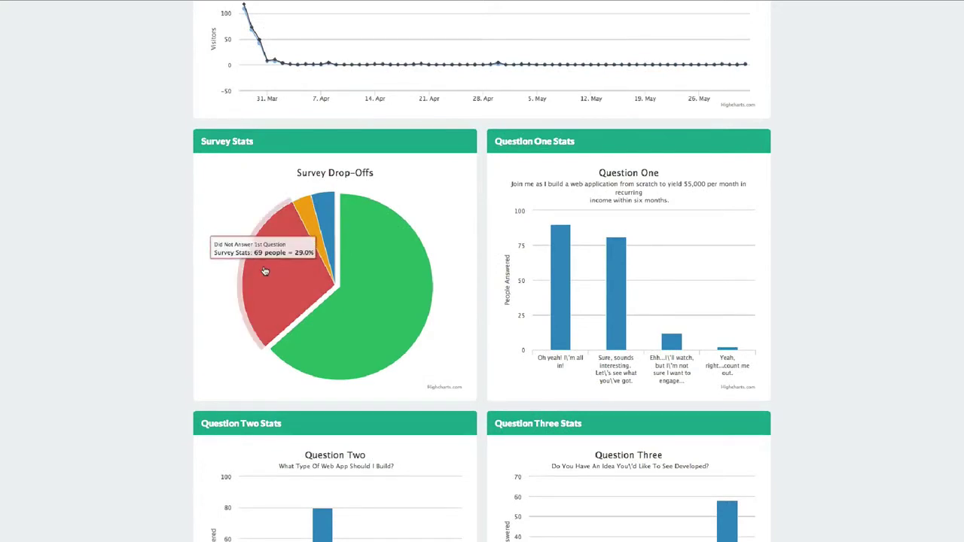
mouse_move(316, 229)
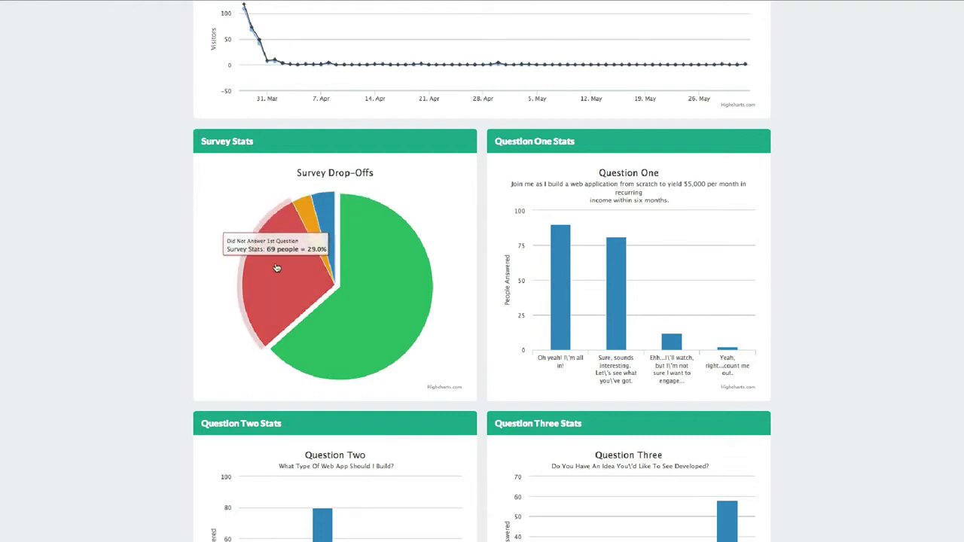
Step: Read values on the drop-off and per-question answer charts further down the analytics page
mouse_move(550, 317)
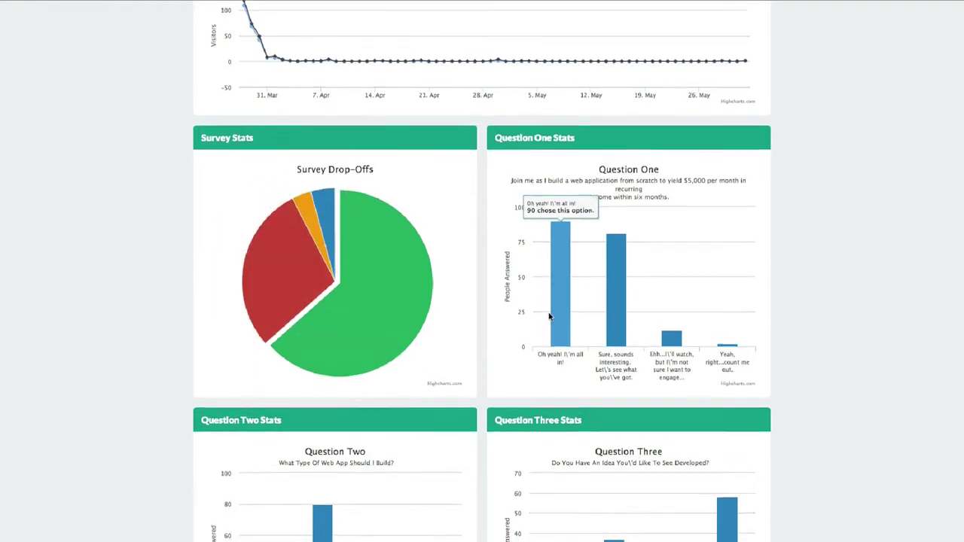
scroll(550, 317, down, 1)
mouse_move(618, 298)
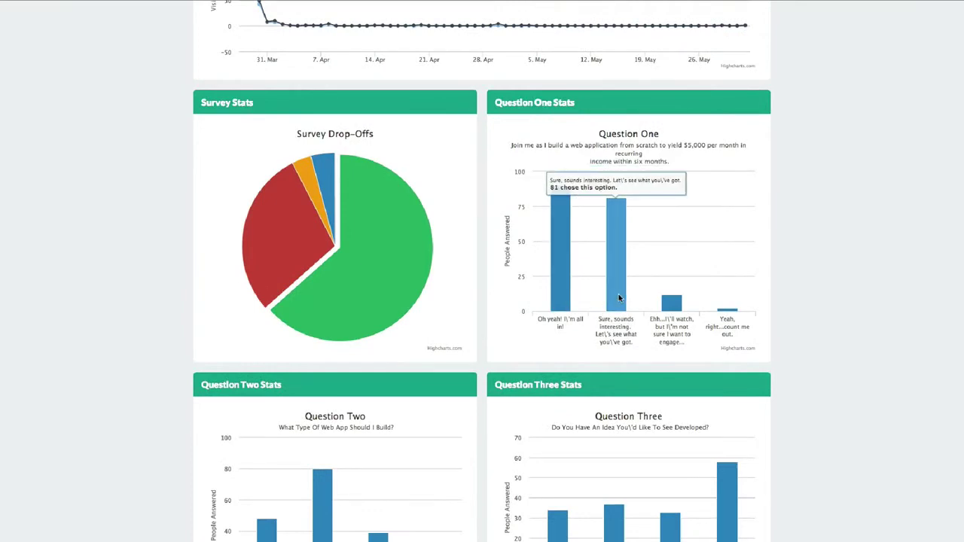
scroll(619, 298, down, 1)
mouse_move(693, 254)
scroll(693, 254, down, 2)
mouse_move(727, 351)
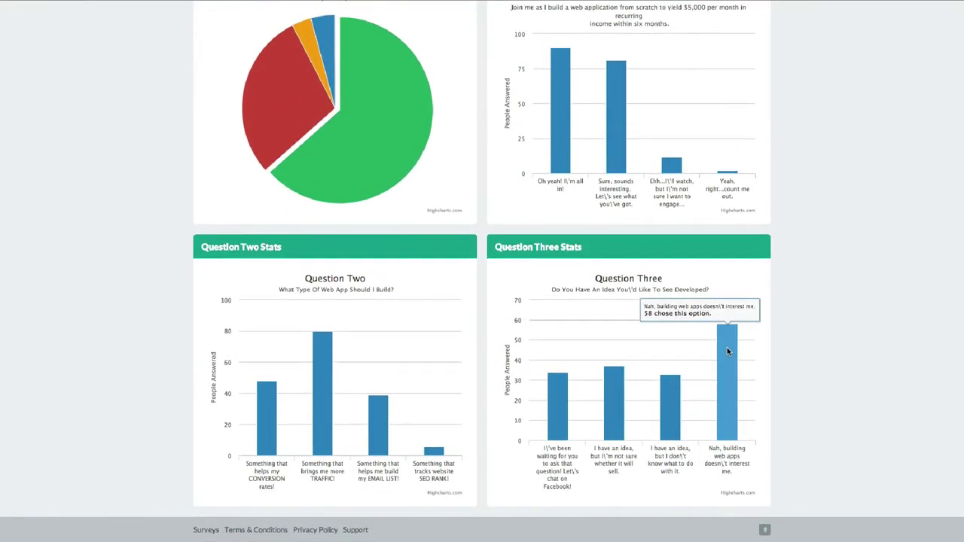
scroll(493, 260, up, 6)
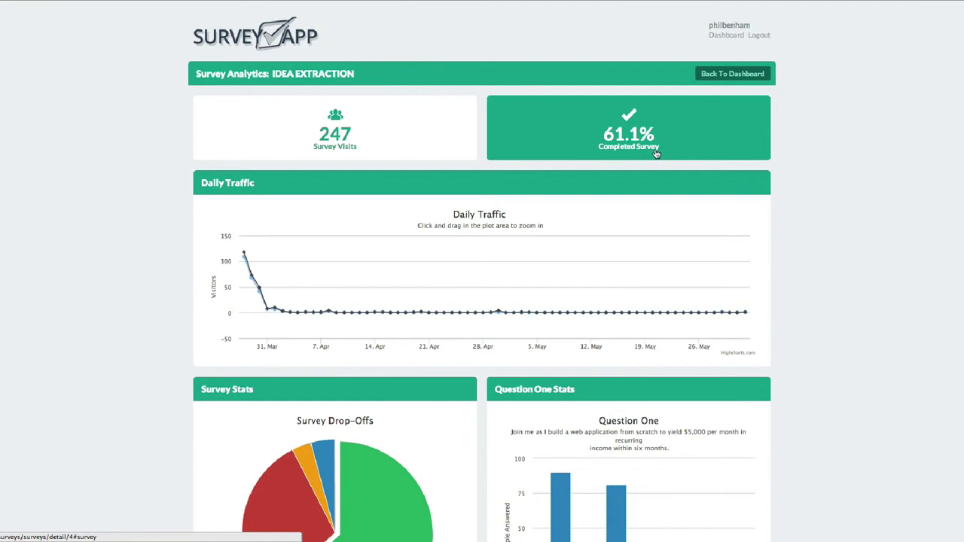
scroll(442, 151, down, 2)
scroll(442, 148, down, 1)
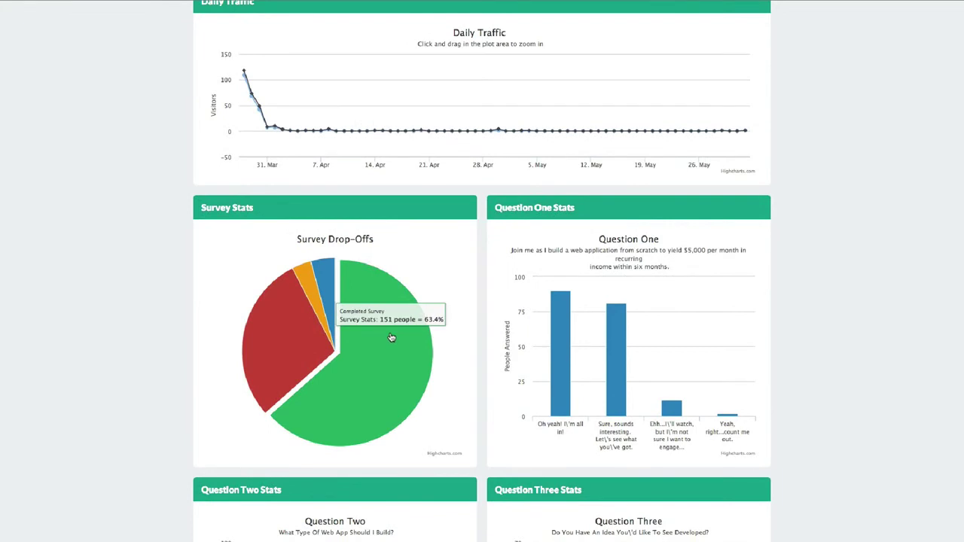